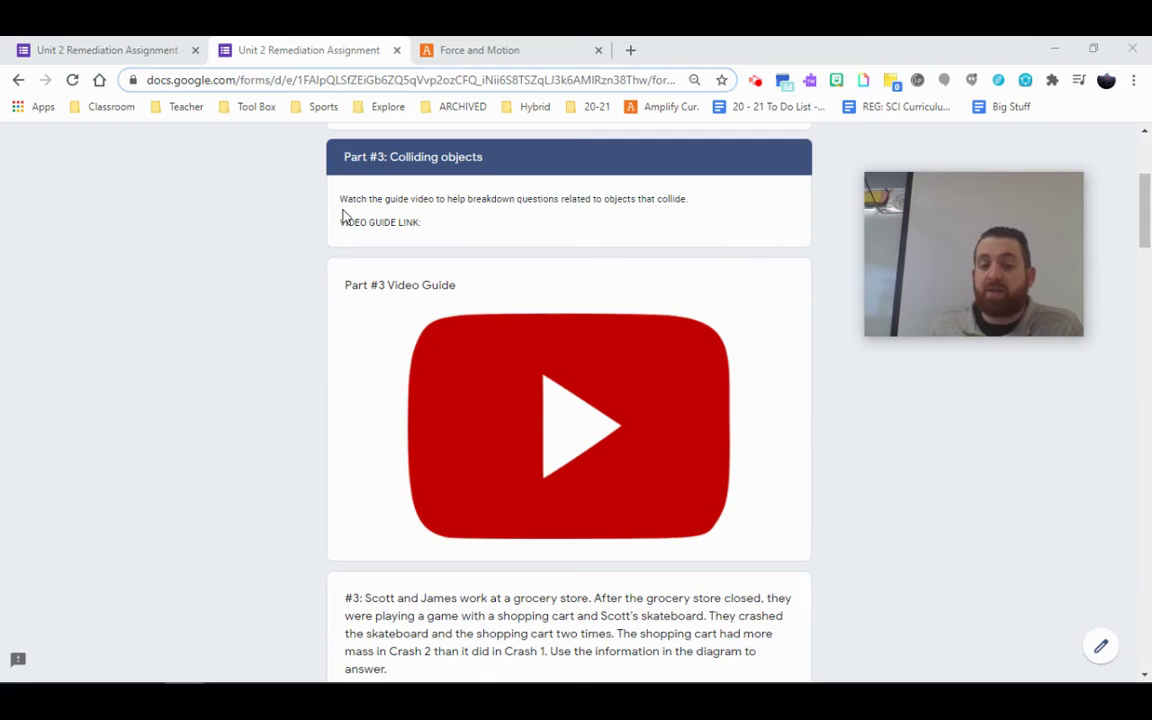
Scroll through the form to look over the Crash 1 and Crash 2 diagrams.
scroll(336, 224, "down", 6)
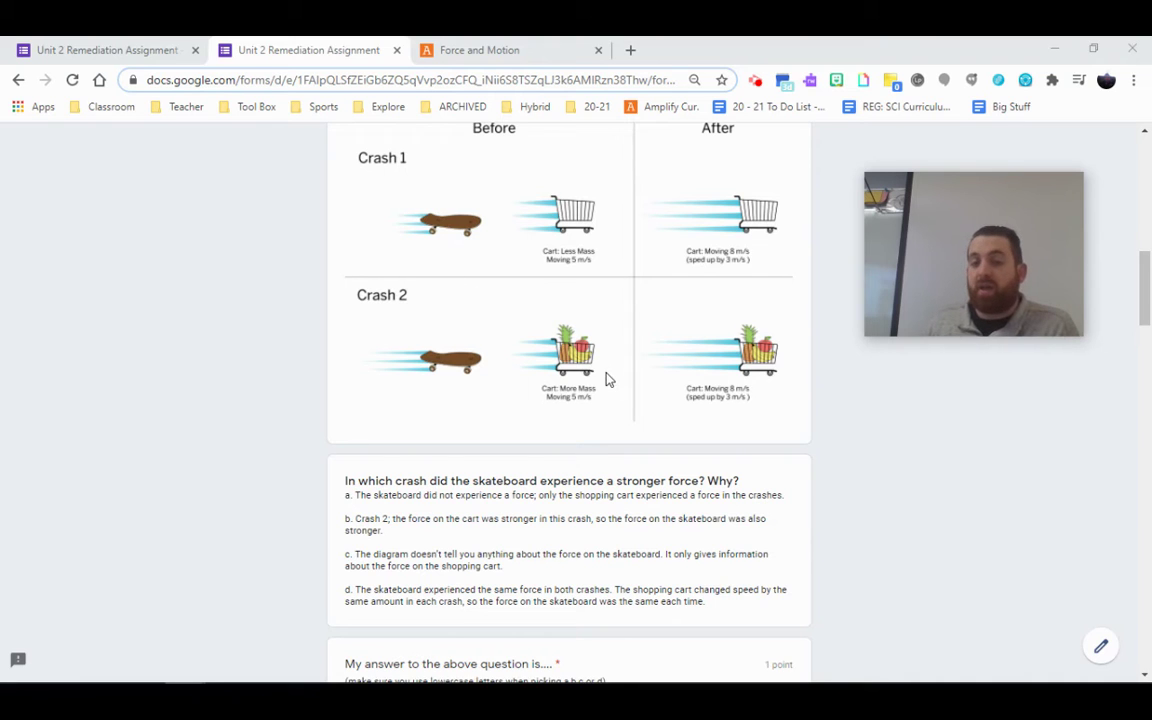
scroll(608, 379, "up", 2)
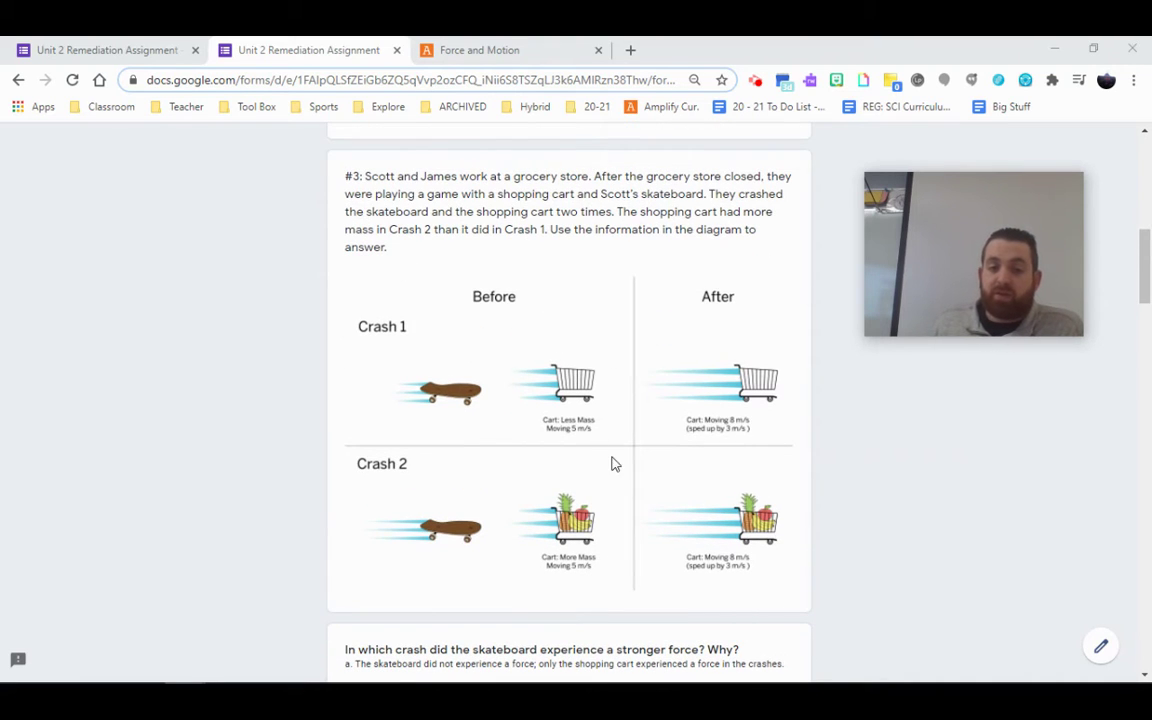
scroll(450, 370, "down", 2)
scroll(591, 357, "down", 5)
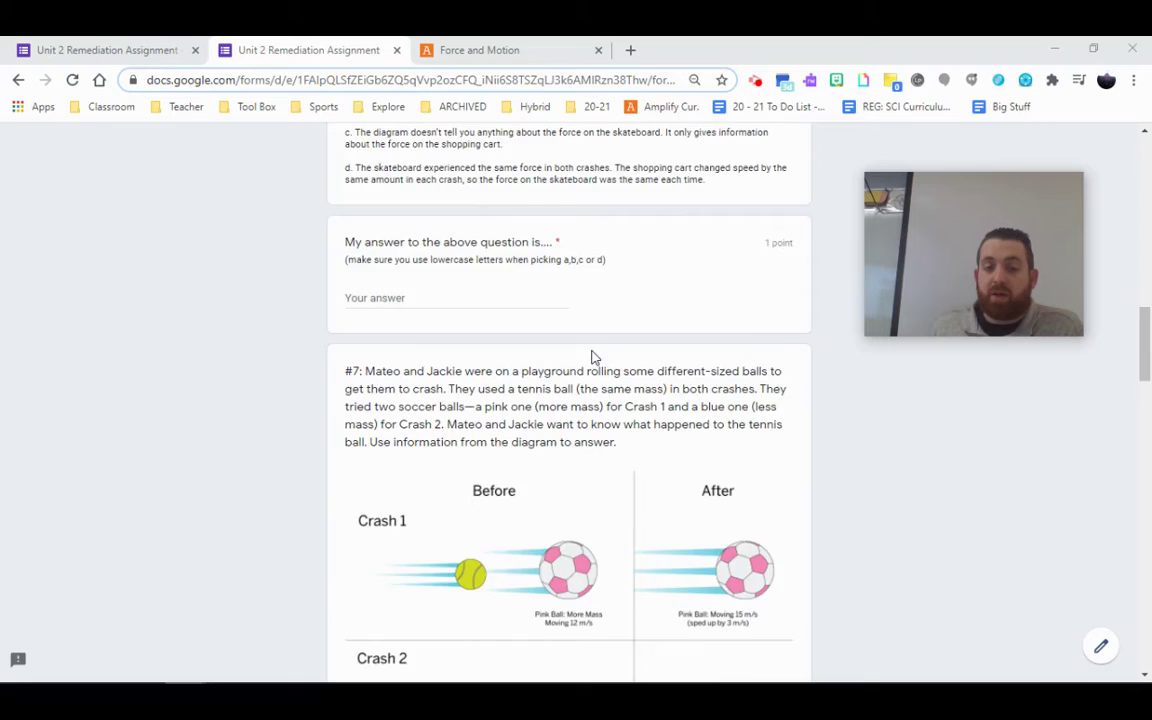
scroll(591, 357, "down", 15)
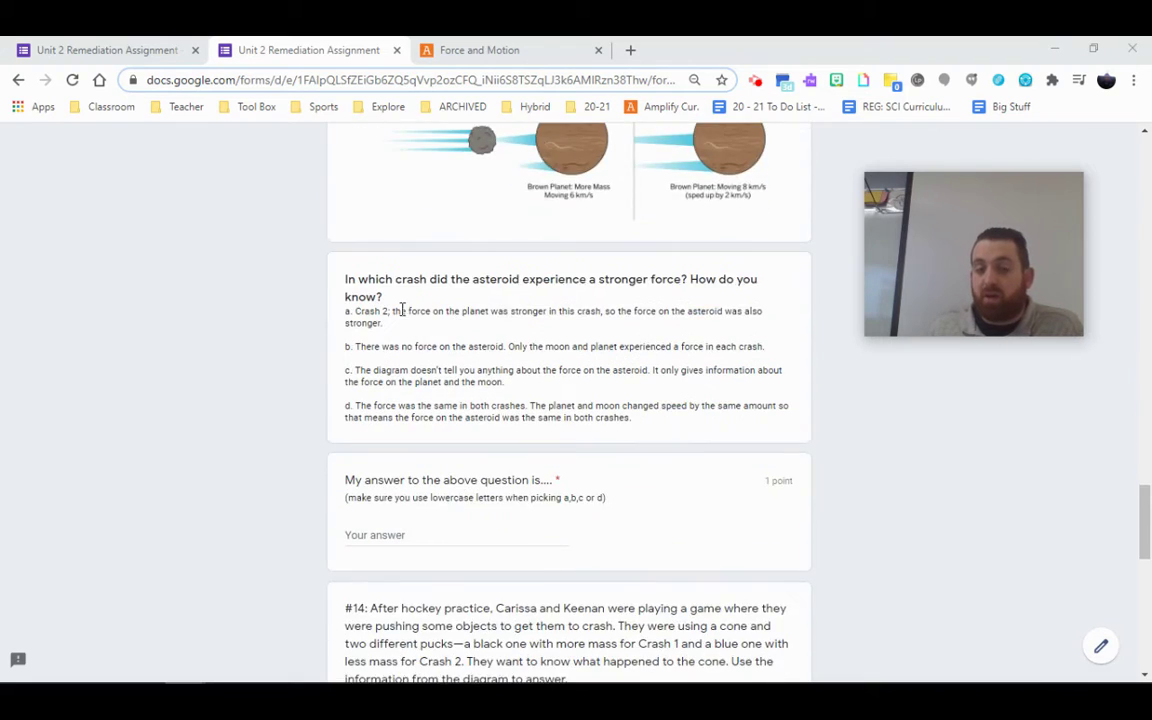
scroll(402, 310, "down", 7)
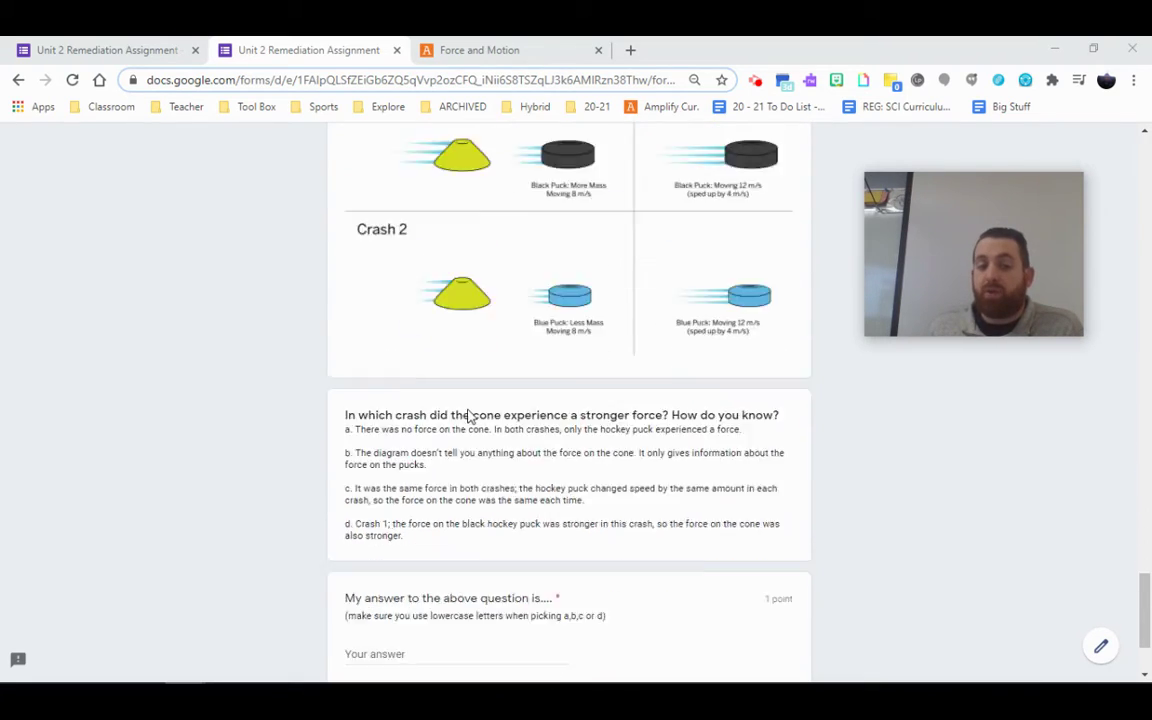
scroll(470, 447, "down", 2)
scroll(470, 452, "up", 4)
scroll(473, 455, "down", 4)
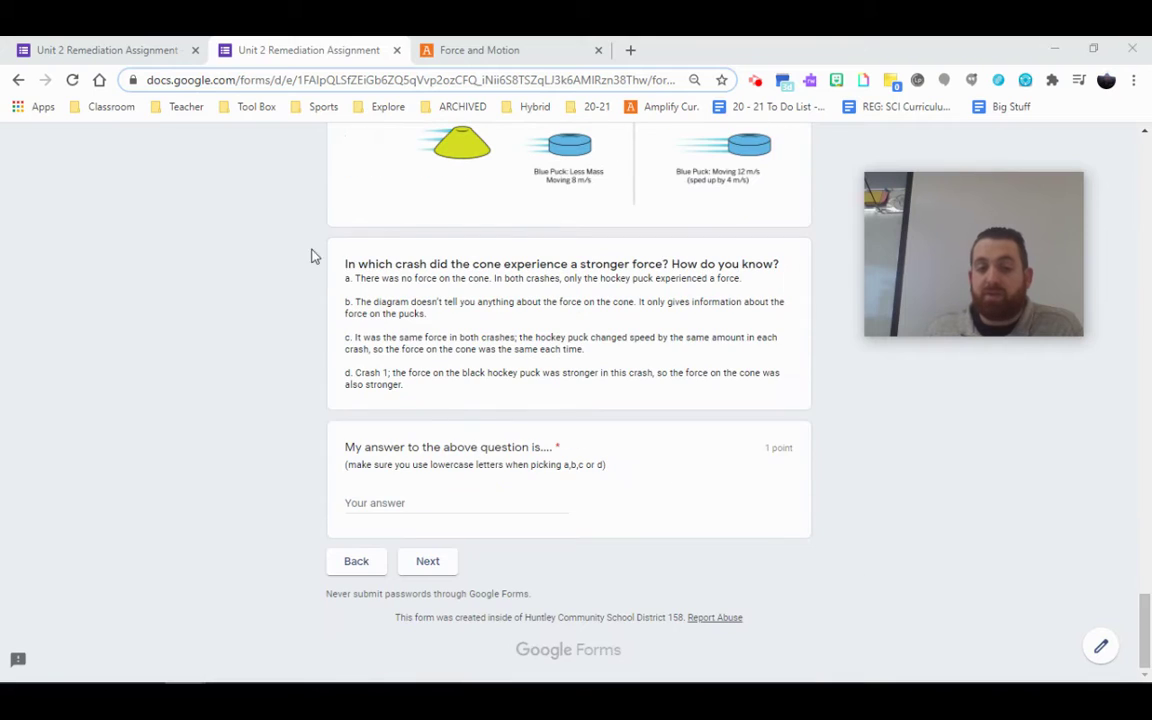
scroll(494, 311, "up", 20)
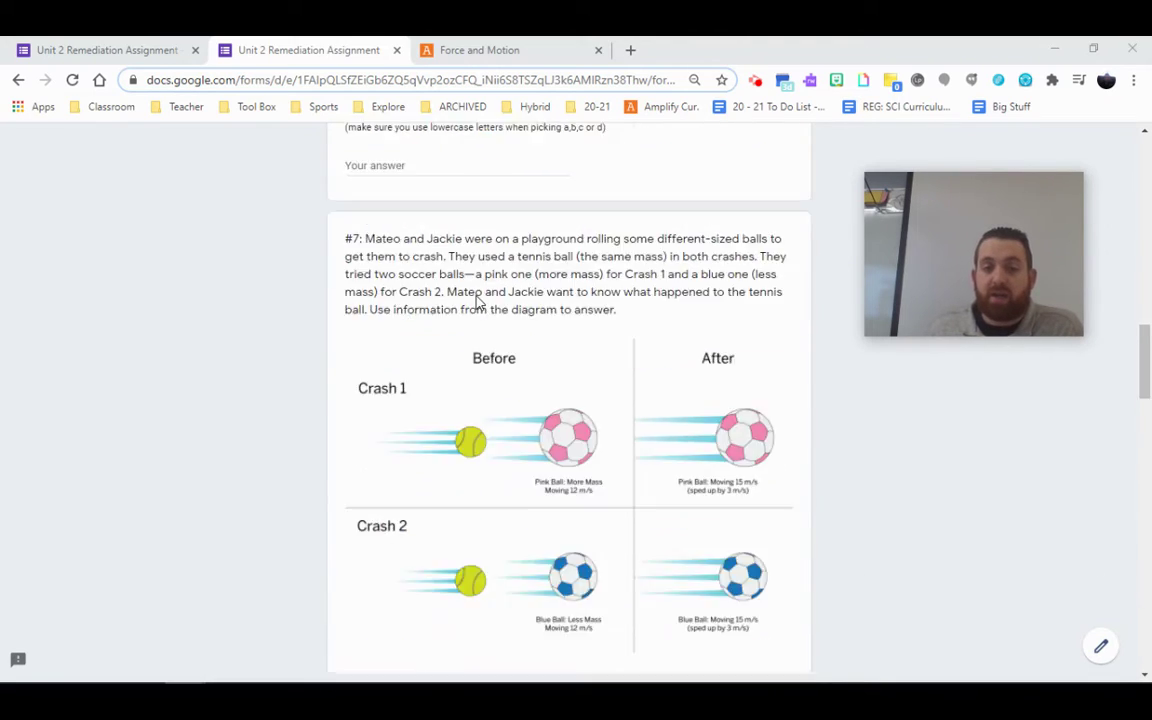
scroll(476, 302, "up", 1)
scroll(477, 302, "down", 2)
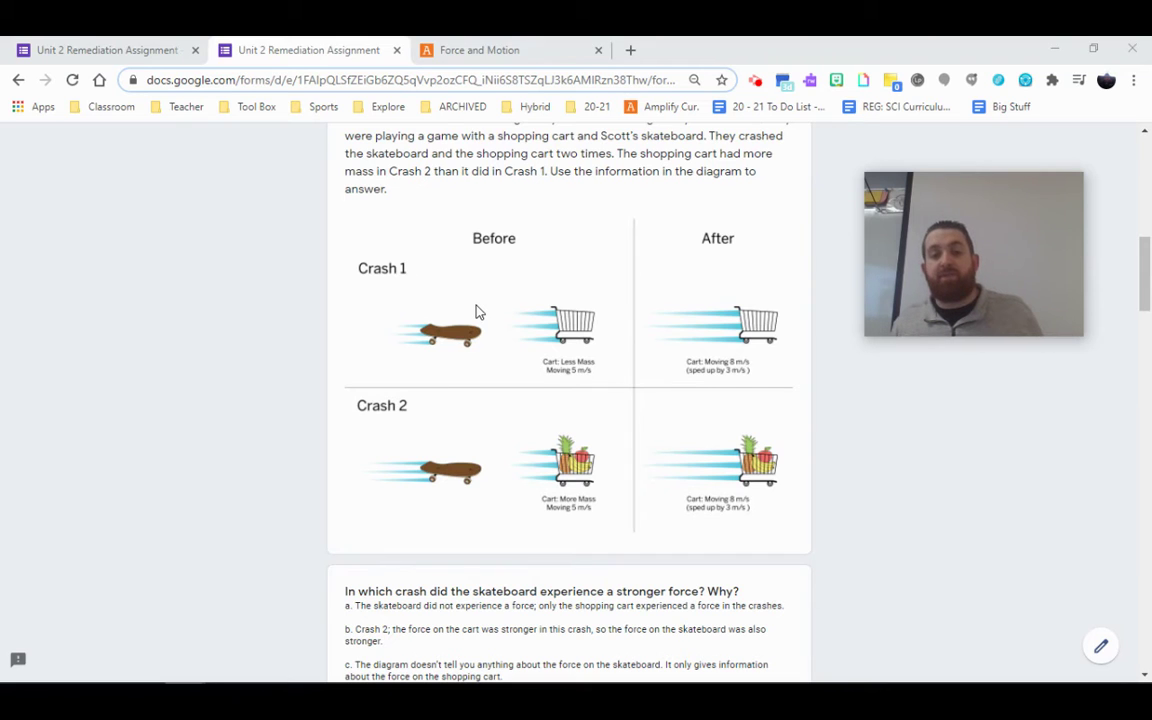
Zoom the form to 110% and bring the skateboard force question and its four options into view.
key("ctrl+plus")
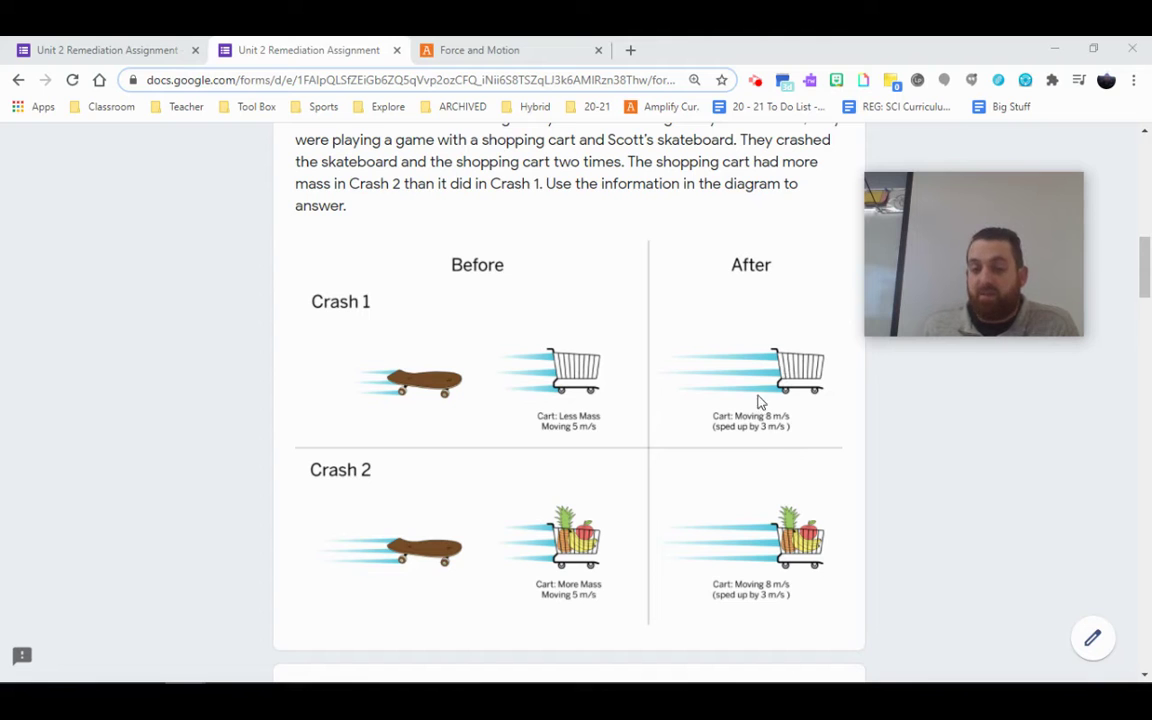
scroll(660, 435, "down", 4)
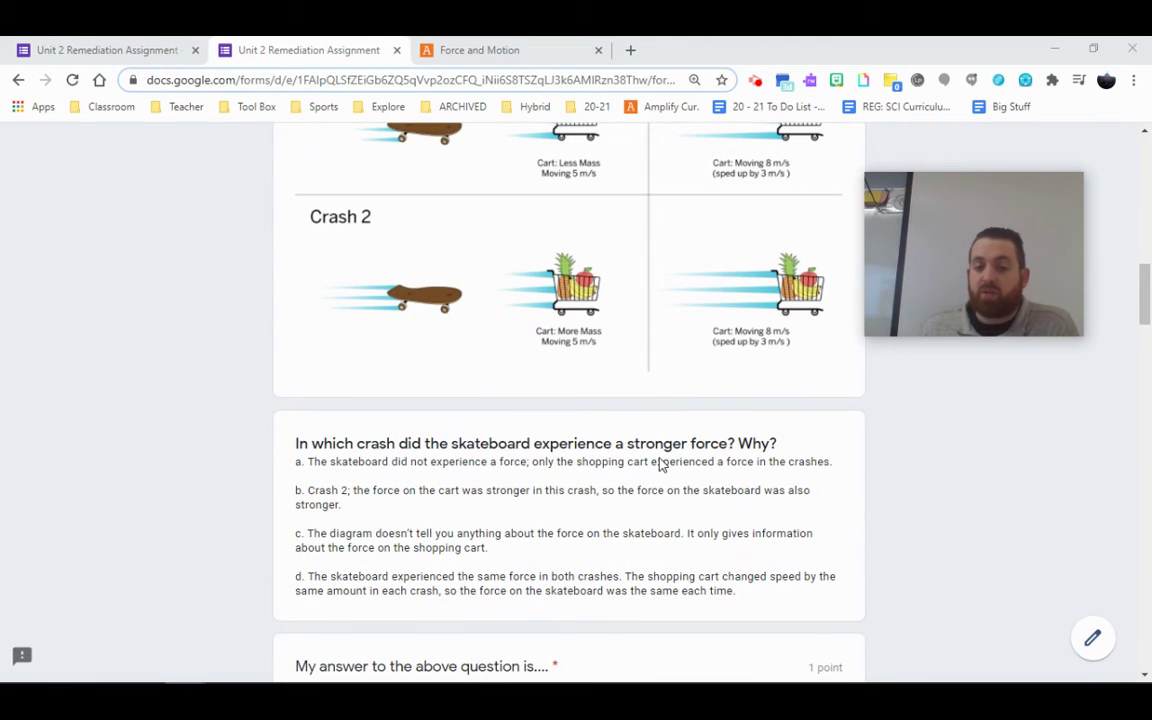
scroll(426, 240, "up", 1)
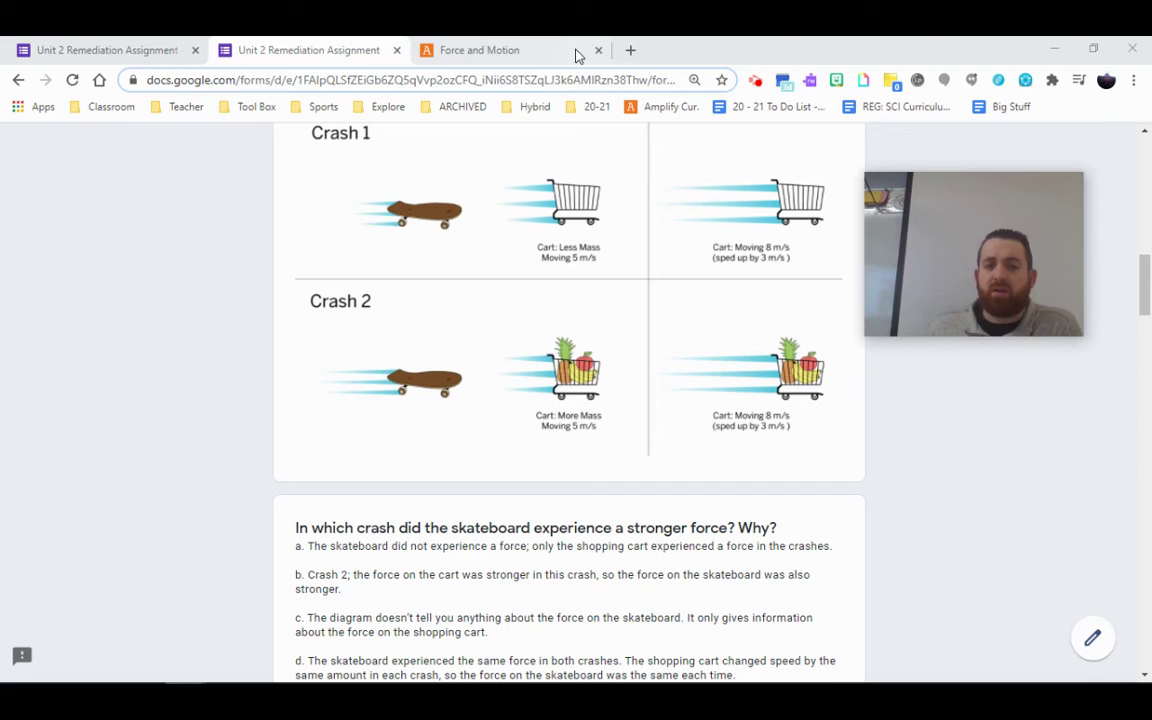
Bring up the Force and Motion collision results: Object C changed 3.00, Object D 3.33.
left_click(521, 44)
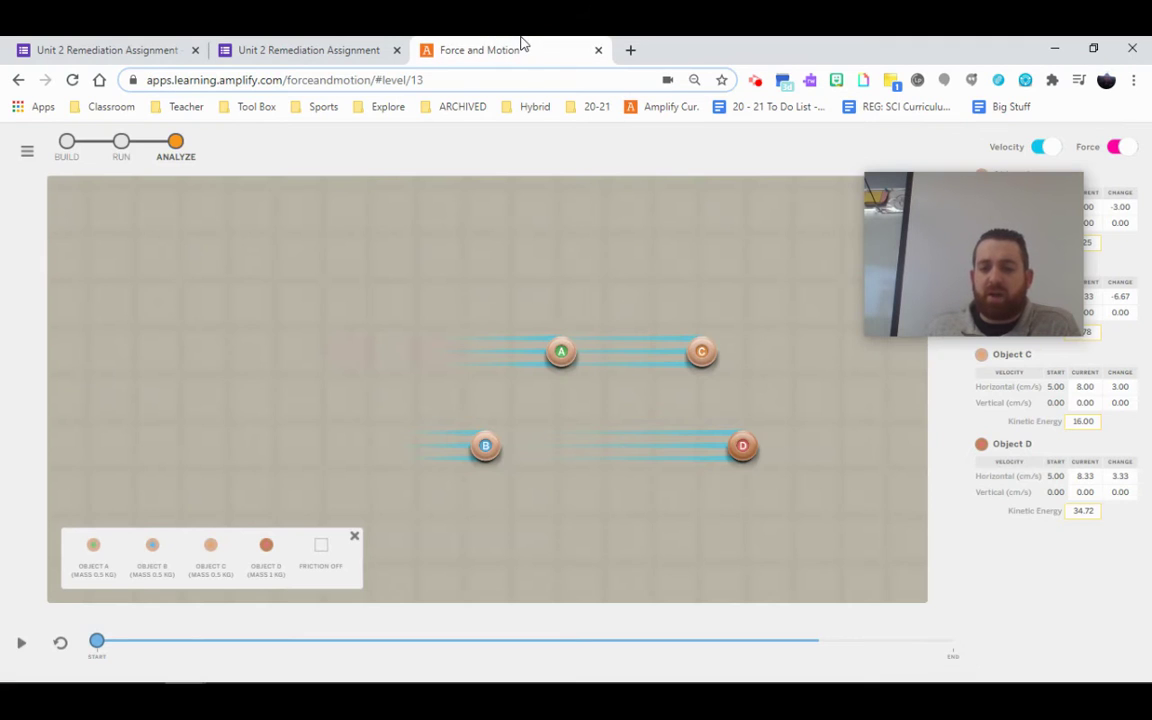
left_click_drag(961, 268, 1015, 265)
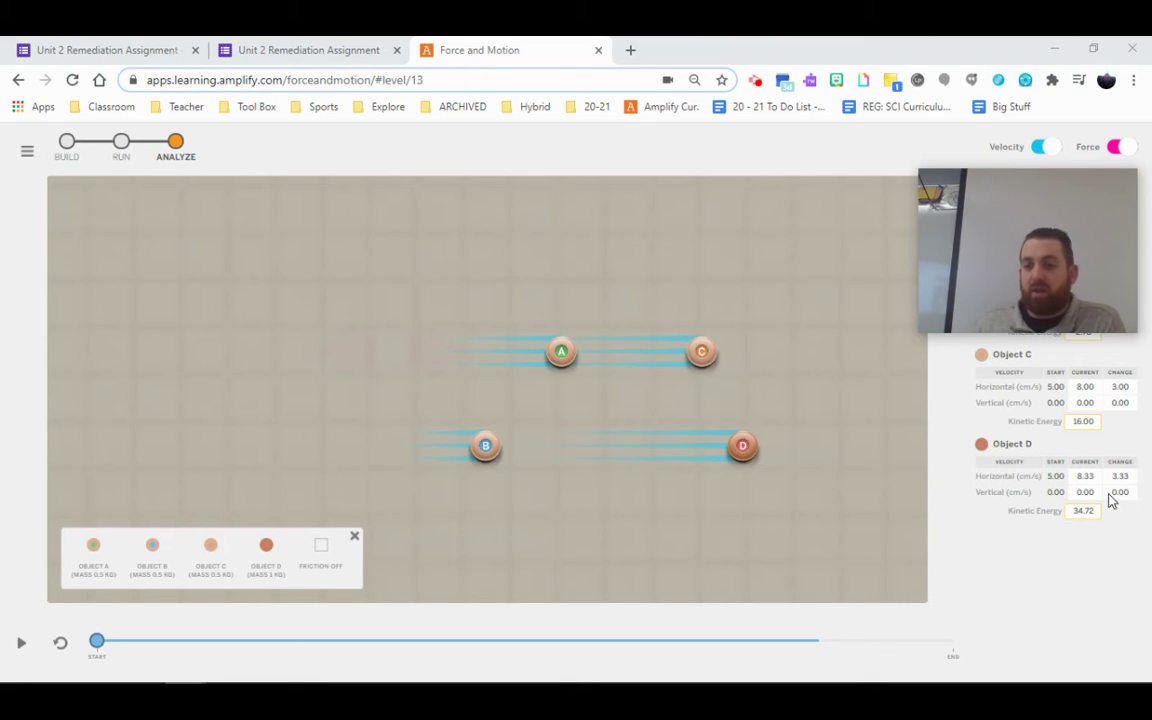
left_click(302, 48)
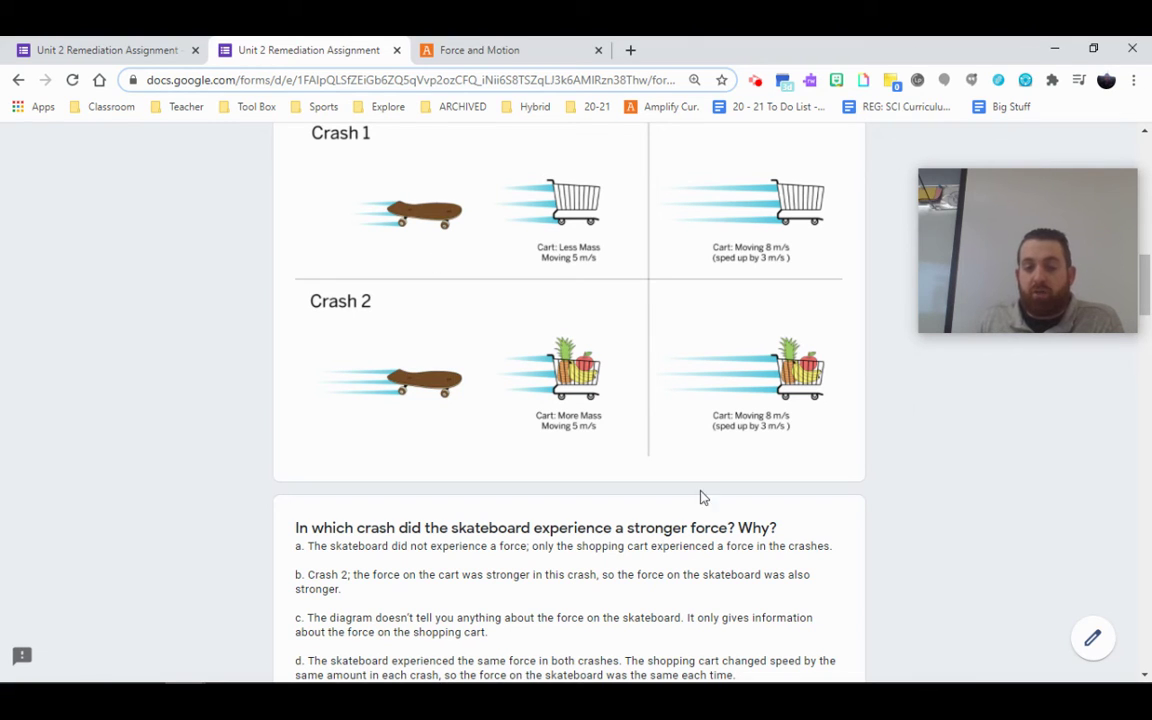
left_click(462, 49)
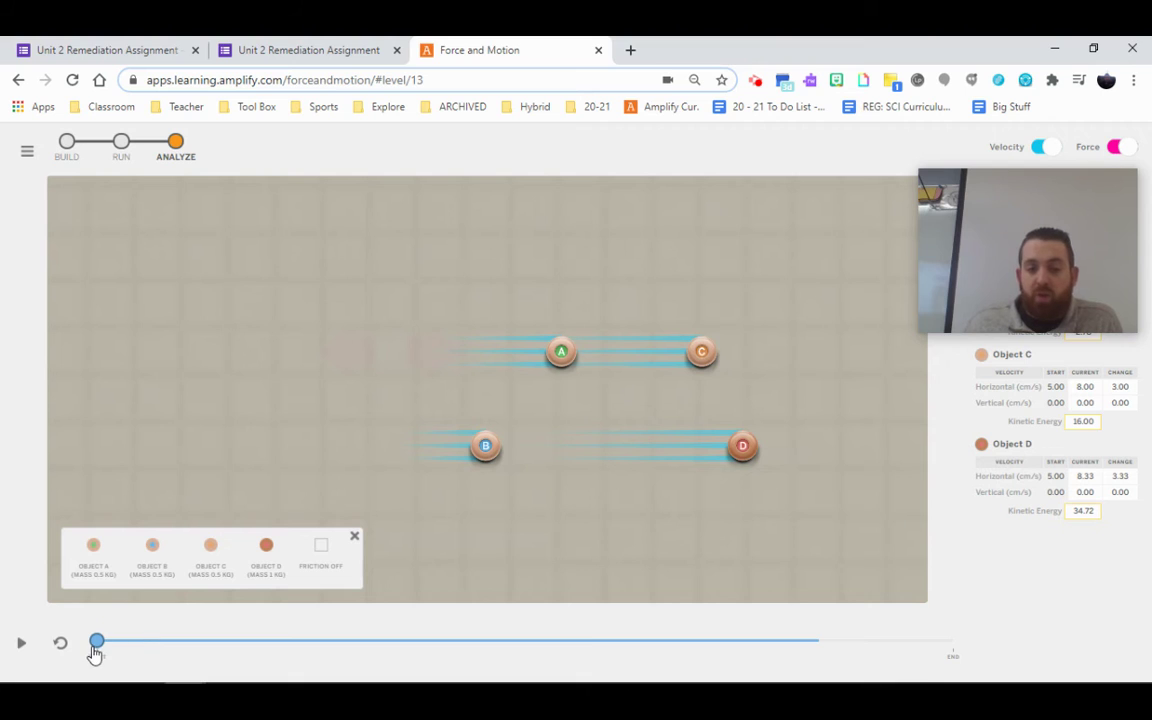
Rewind the collisions to Start and replay them with force arrows of 15 and 33.
left_click_drag(95, 645, 467, 648)
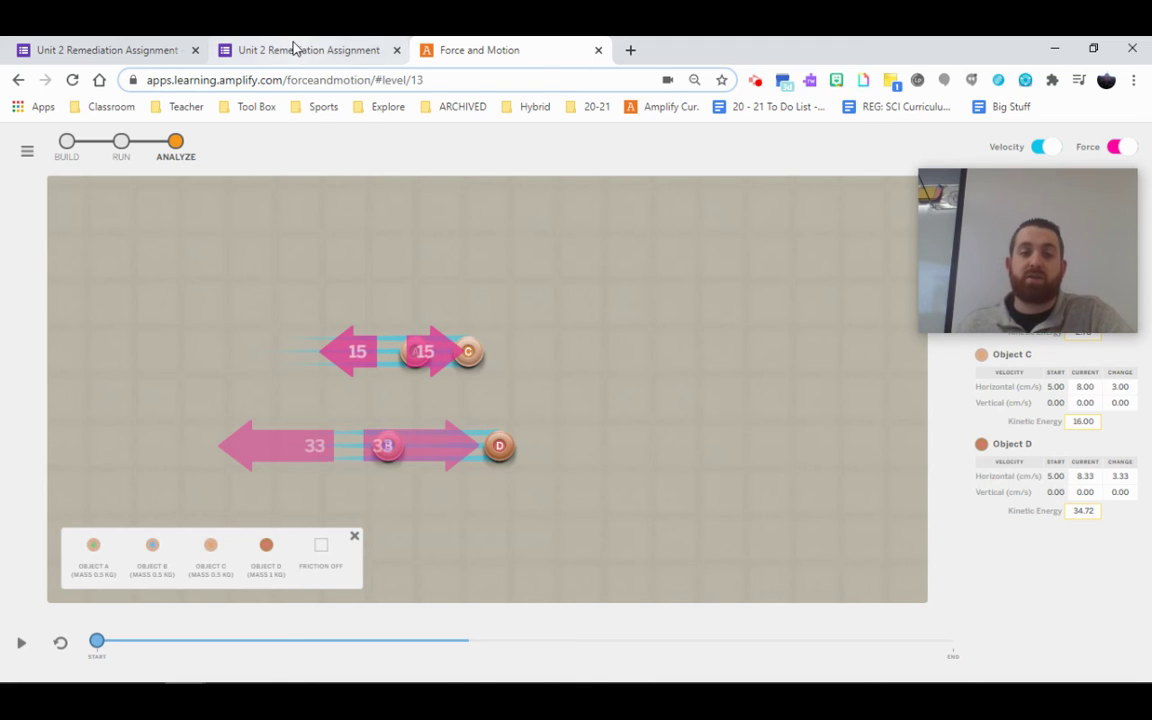
Back in the form, review the Crash 2 diagram and the skateboard question's empty answer field.
left_click(296, 48)
scroll(390, 465, "down", 2)
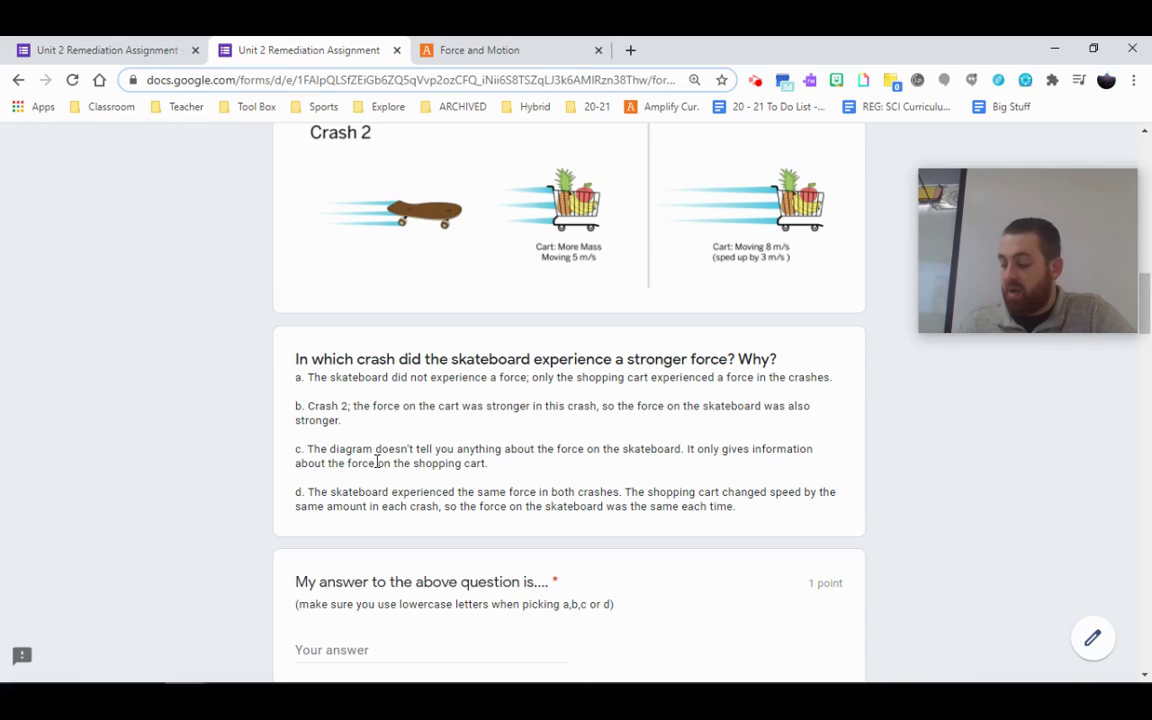
scroll(377, 467, "down", 1)
scroll(375, 465, "up", 1)
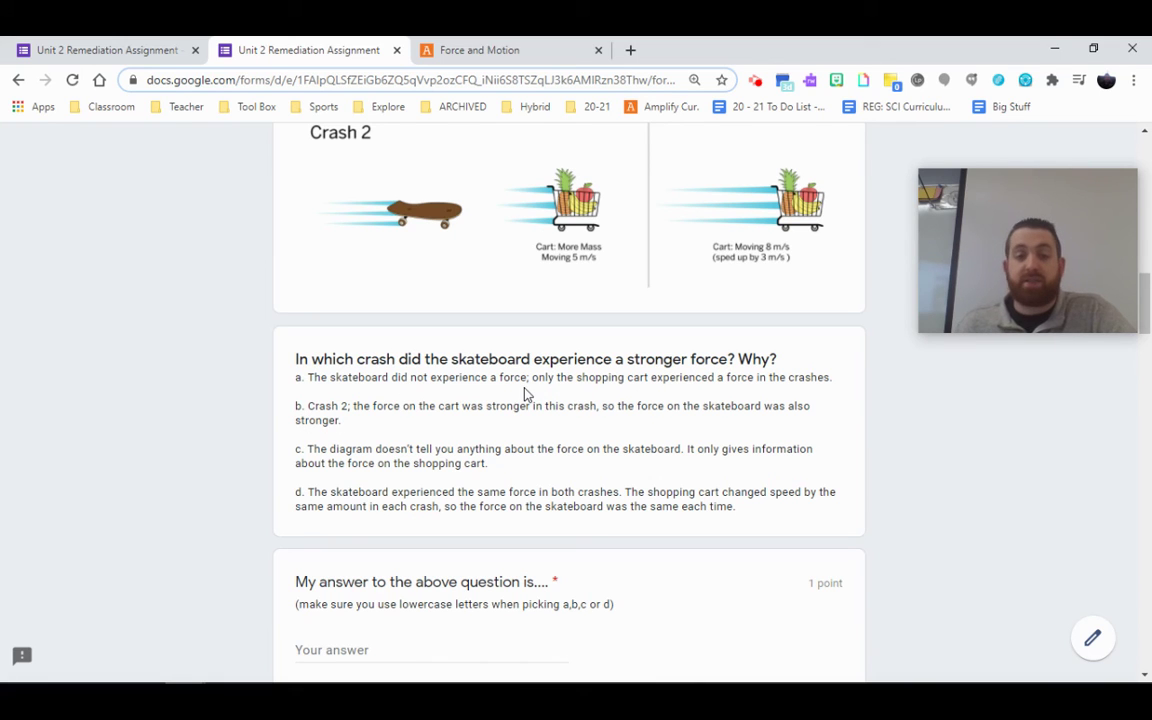
scroll(490, 348, "up", 2)
scroll(407, 334, "down", 3)
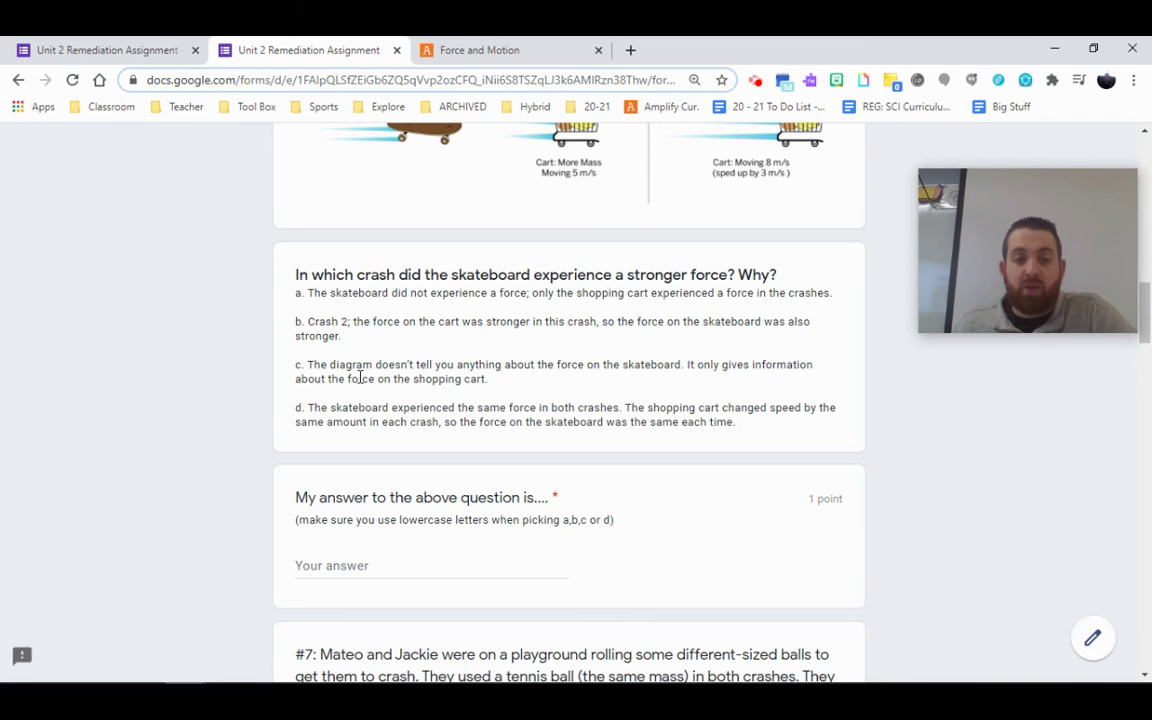
scroll(325, 340, "up", 1)
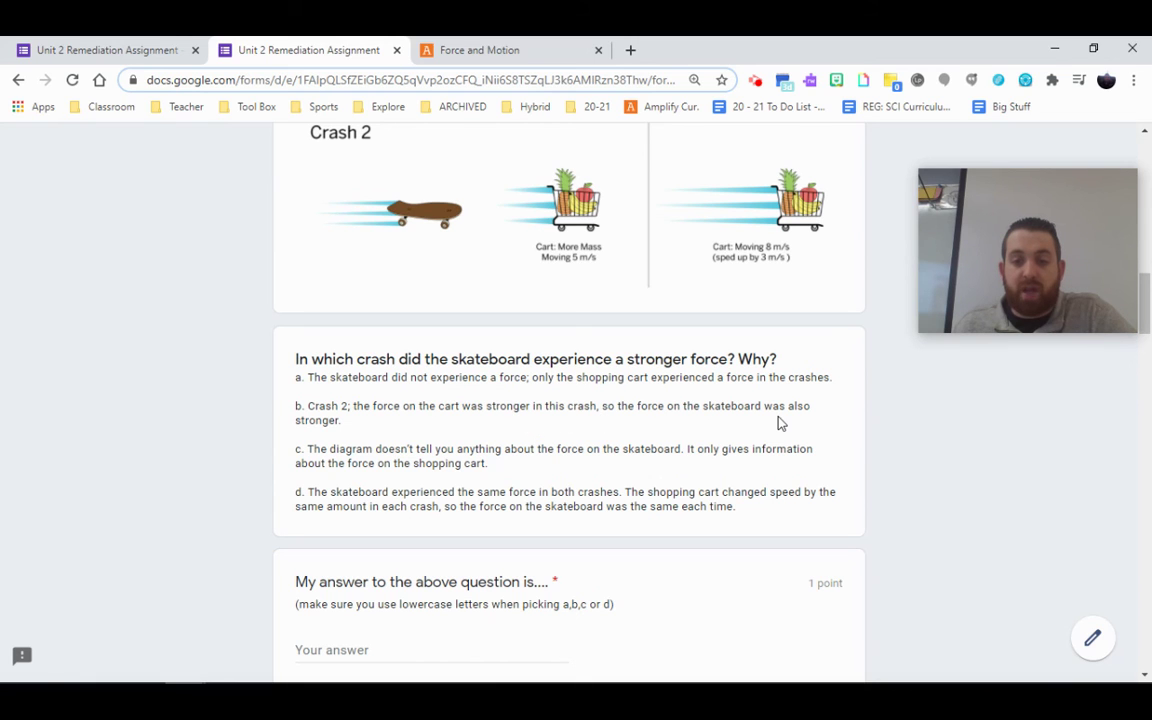
scroll(368, 444, "up", 1)
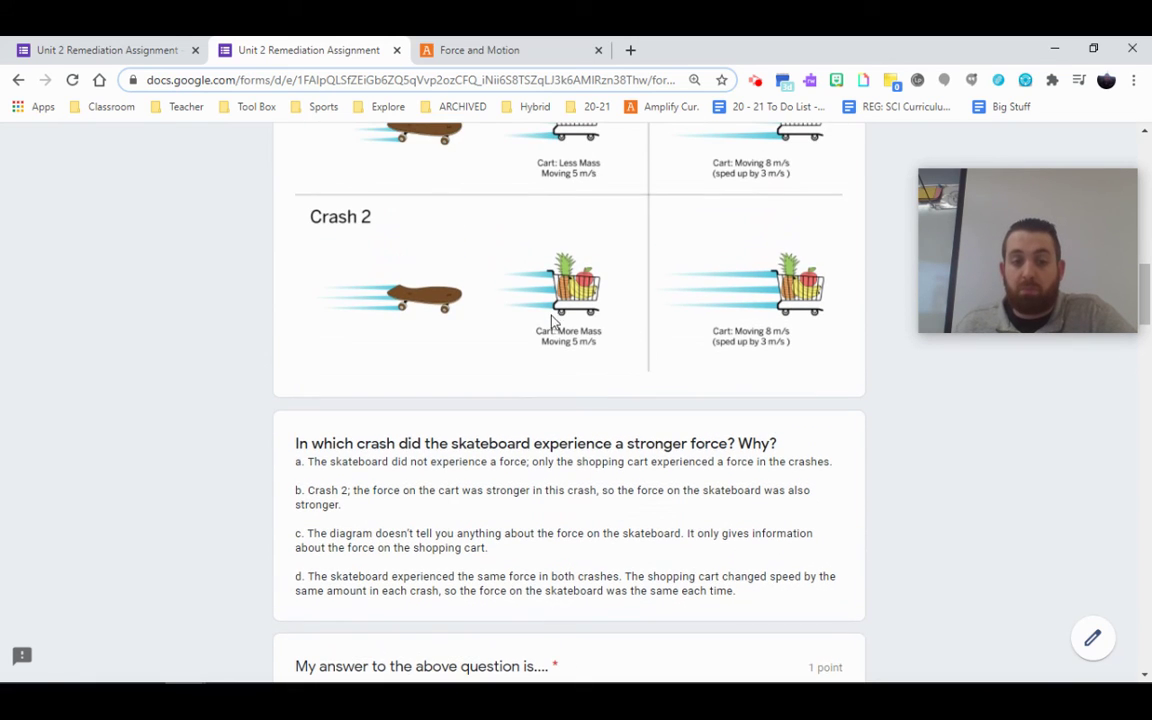
scroll(453, 507, "down", 3)
Enter 'b' as the answer to the skateboard collision question.
left_click(332, 482)
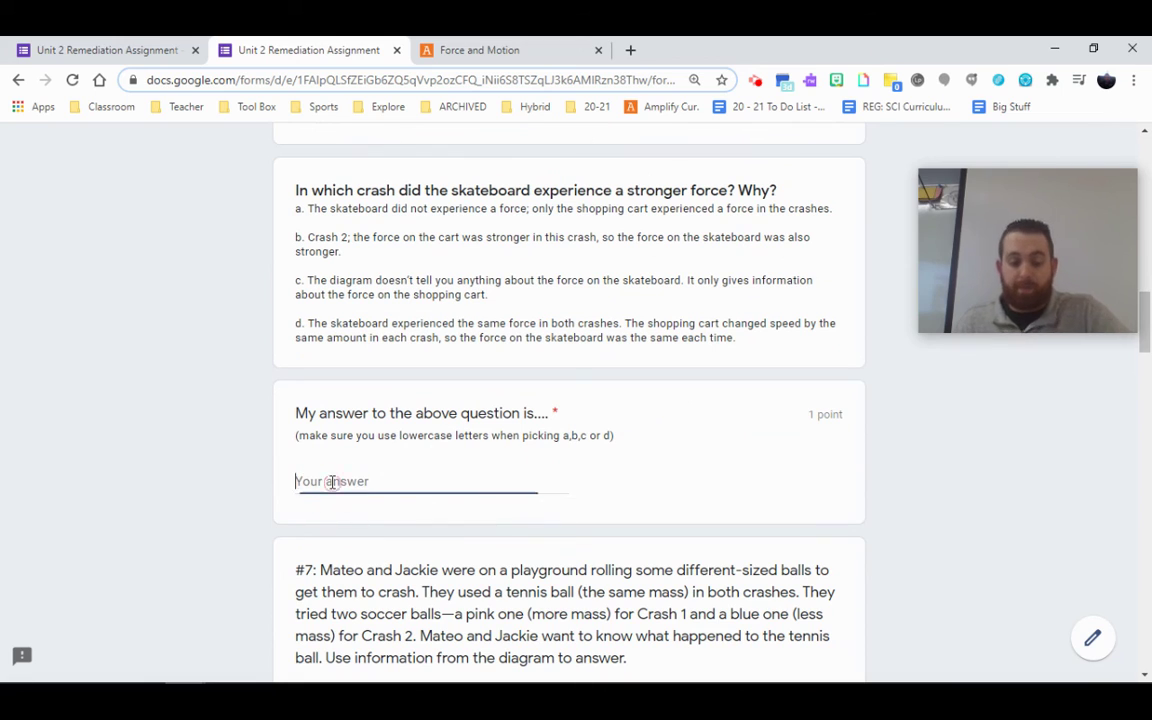
type("b")
left_click(170, 490)
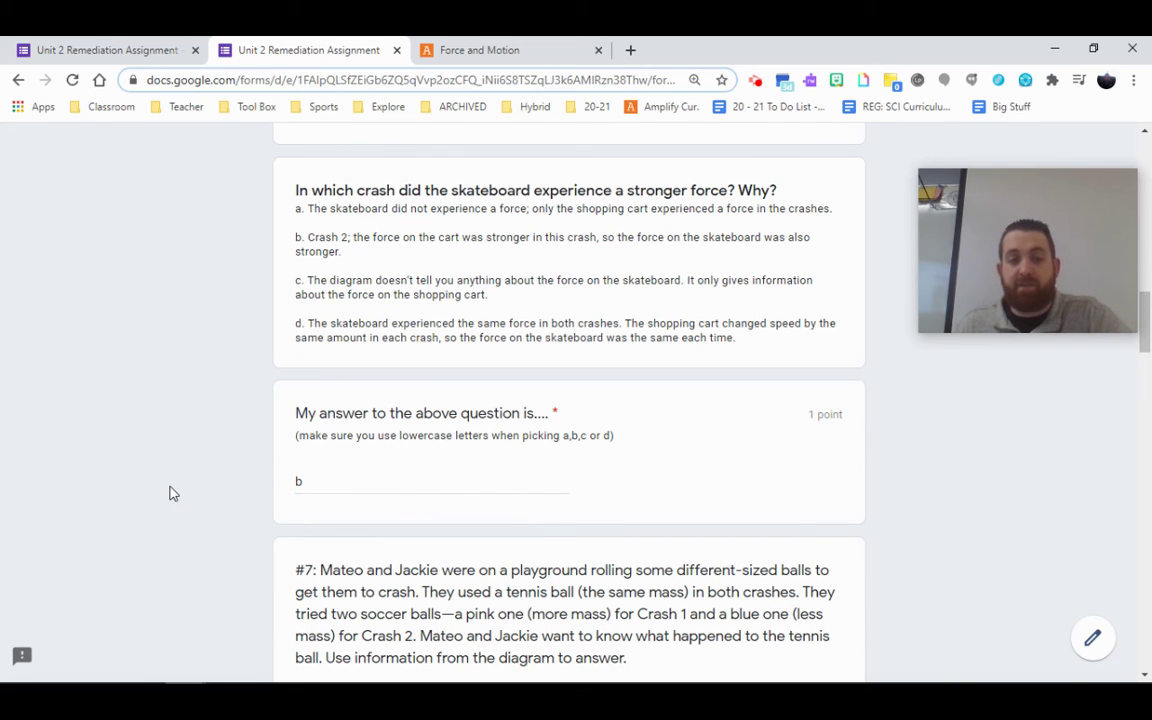
Scroll back through the Crash 1 and Crash 2 diagrams to double-check the answer.
scroll(333, 285, "up", 1)
scroll(333, 290, "up", 2)
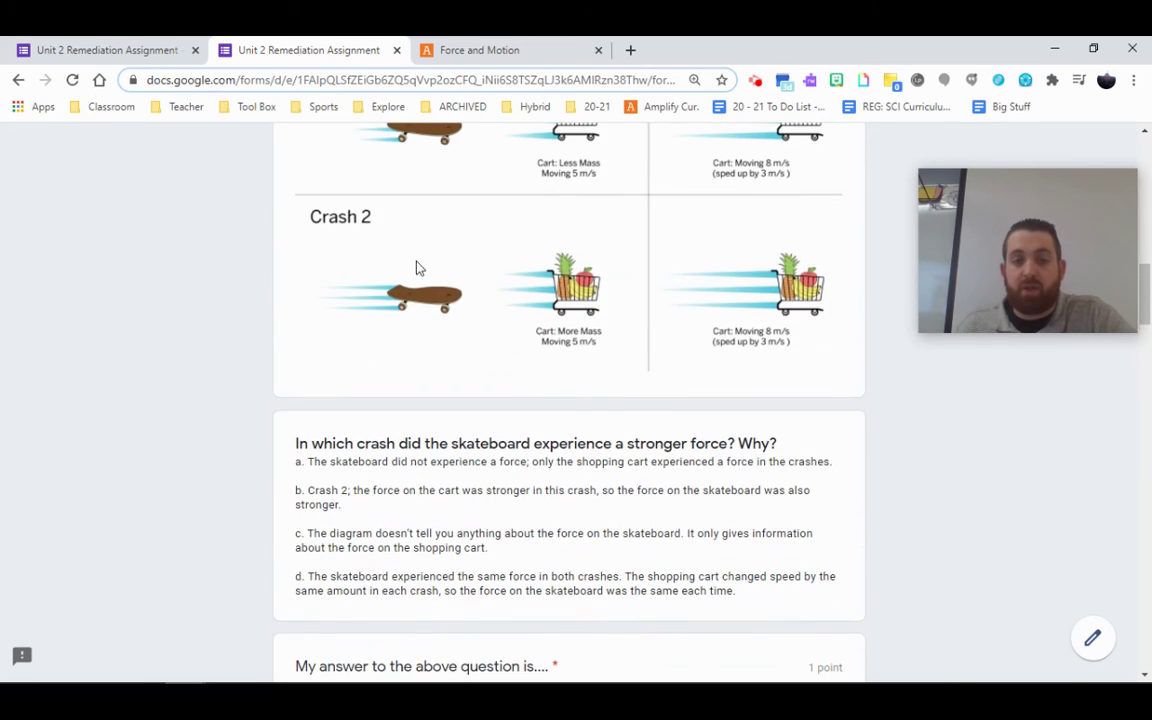
scroll(640, 315, "down", 1)
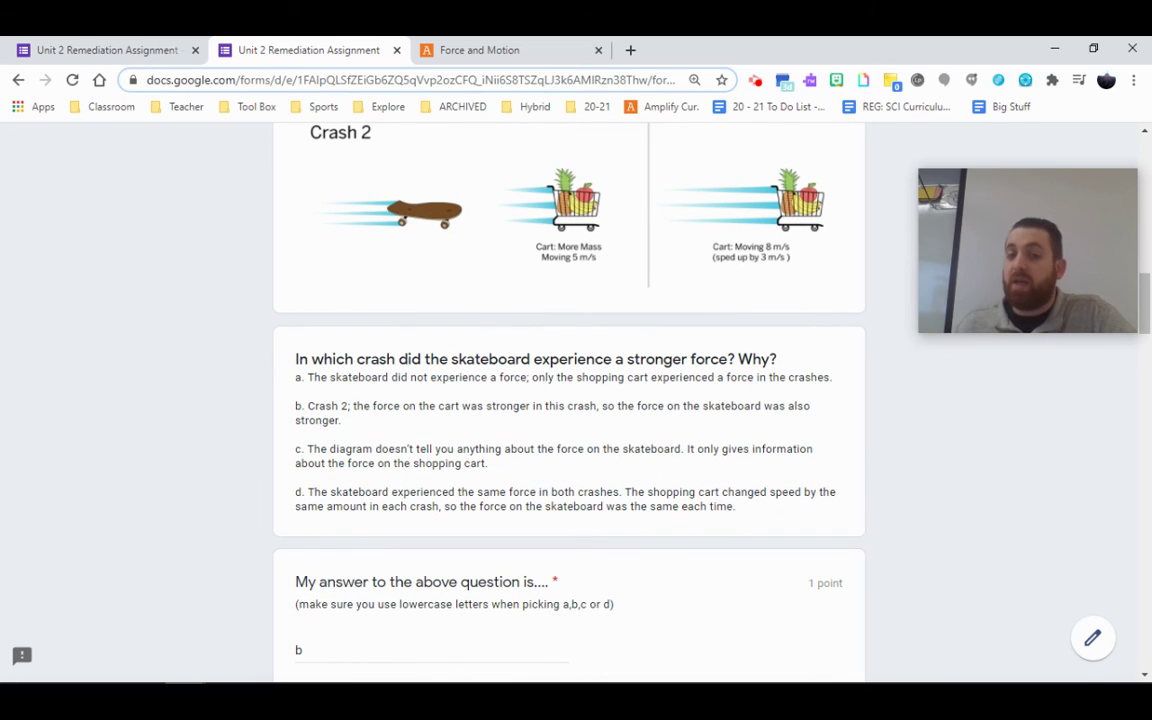
scroll(578, 290, "up", 3)
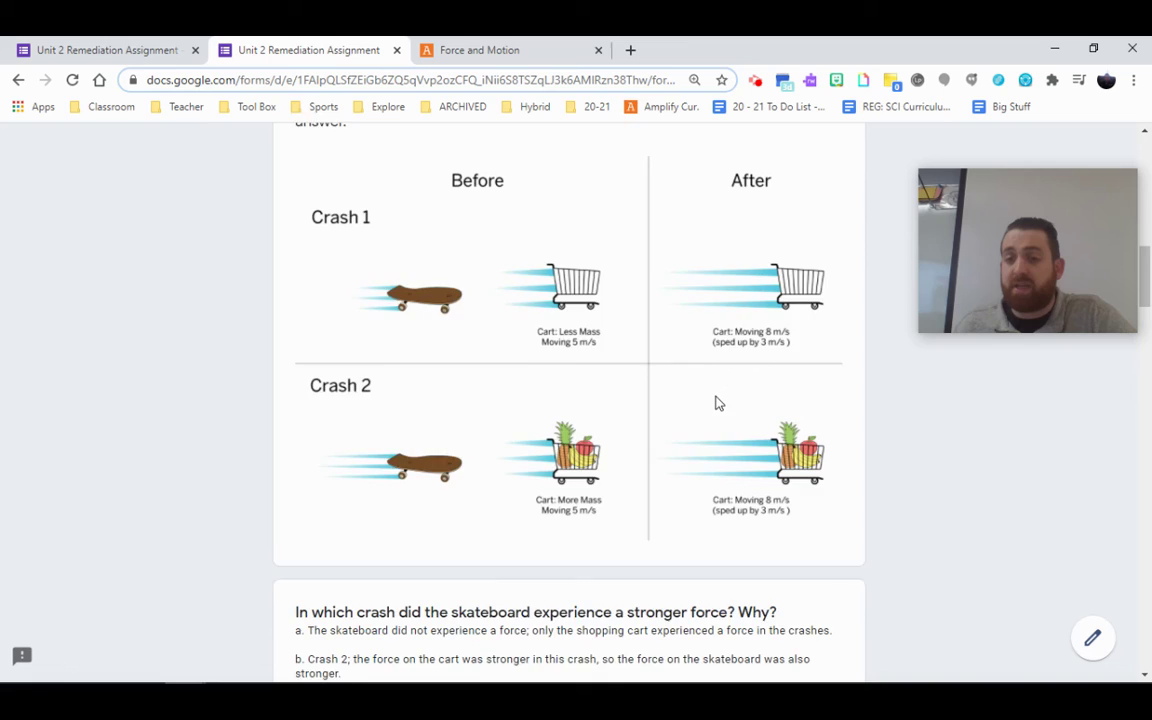
scroll(717, 401, "down", 2)
scroll(705, 400, "up", 2)
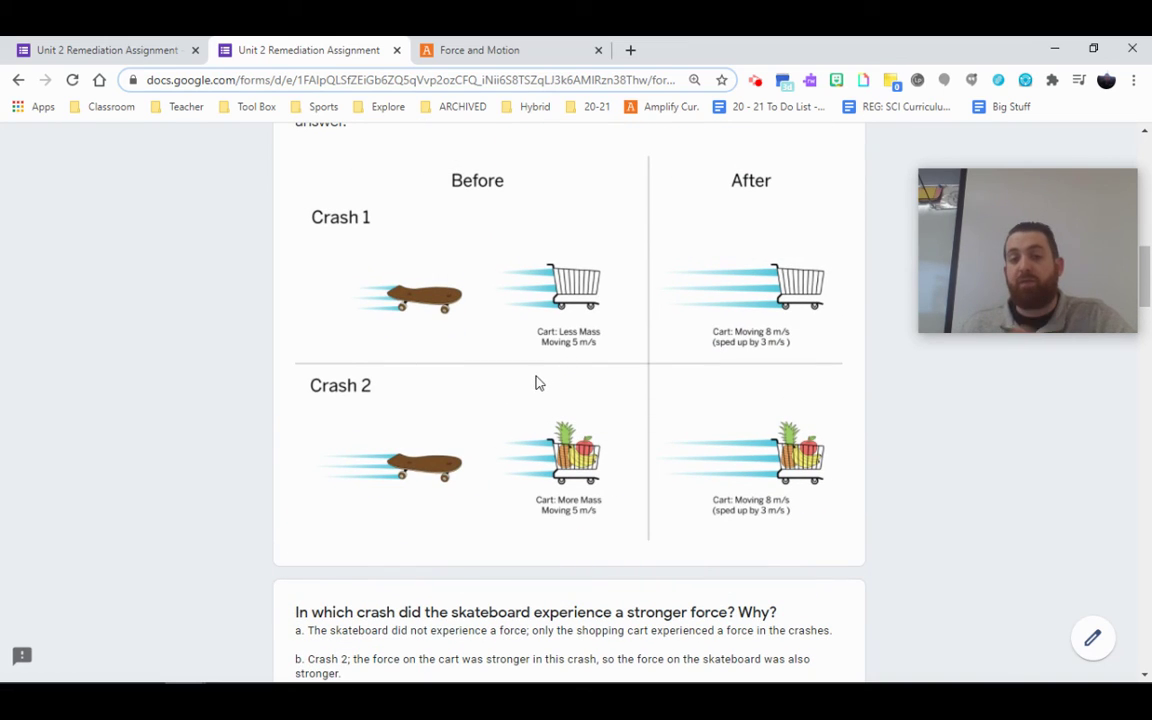
scroll(537, 386, "down", 5)
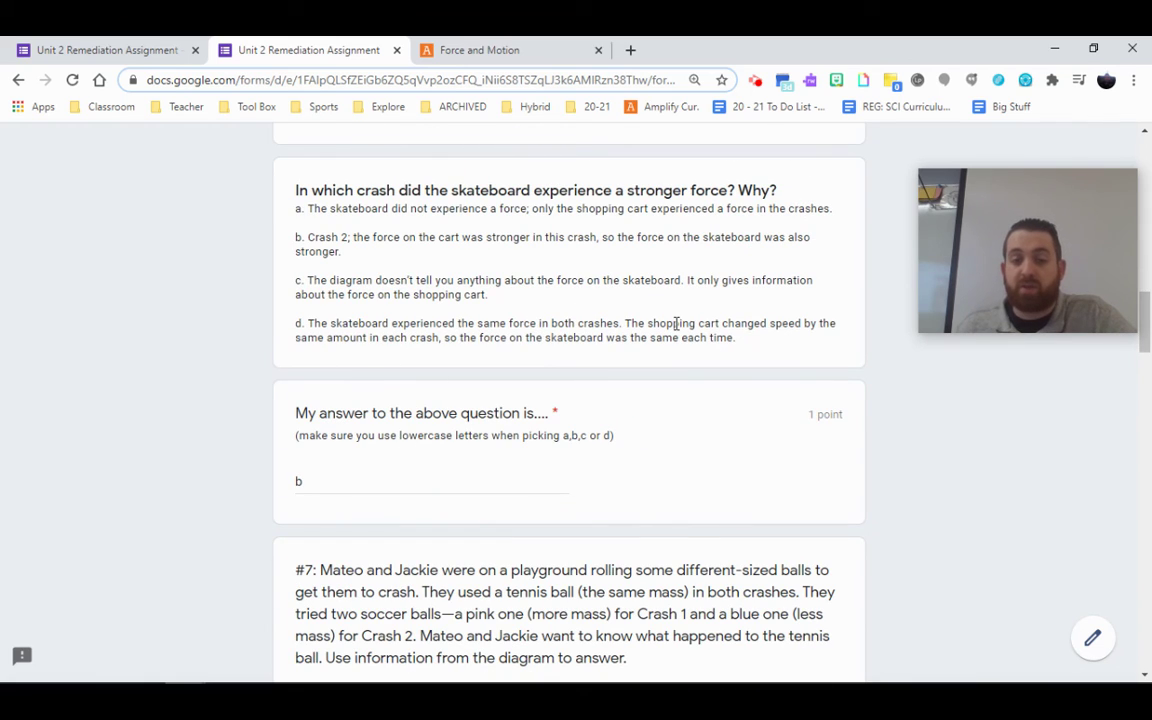
scroll(676, 326, "up", 2)
scroll(637, 460, "up", 2)
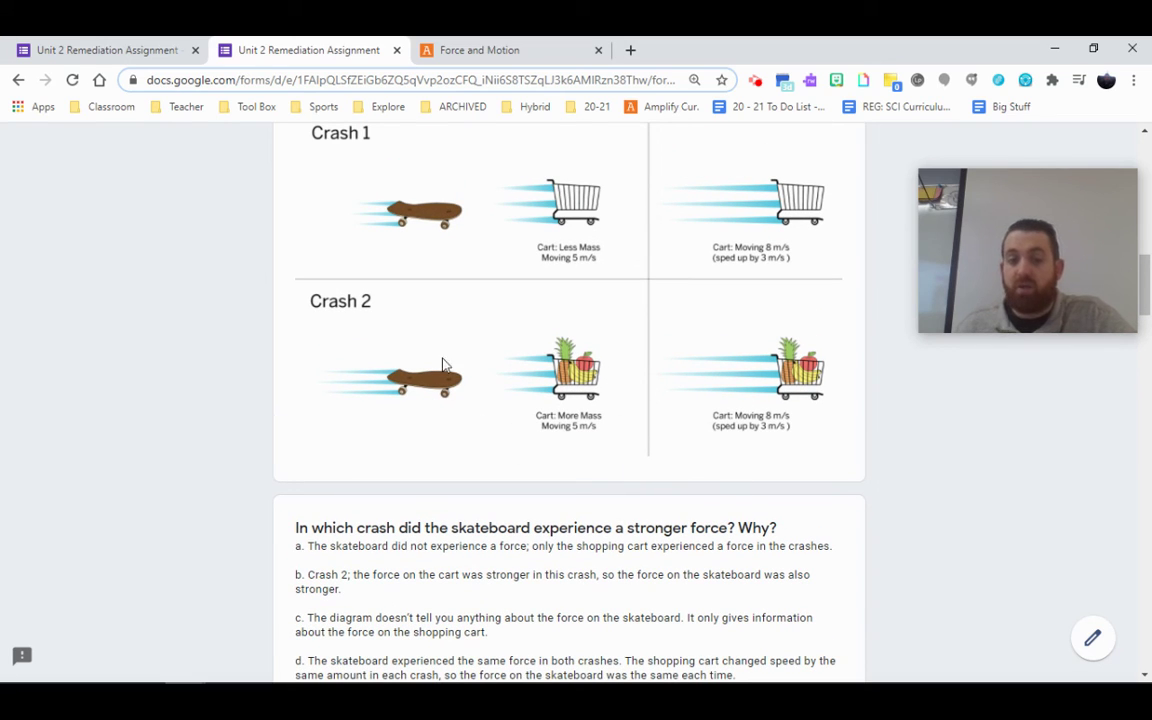
scroll(676, 414, "down", 3)
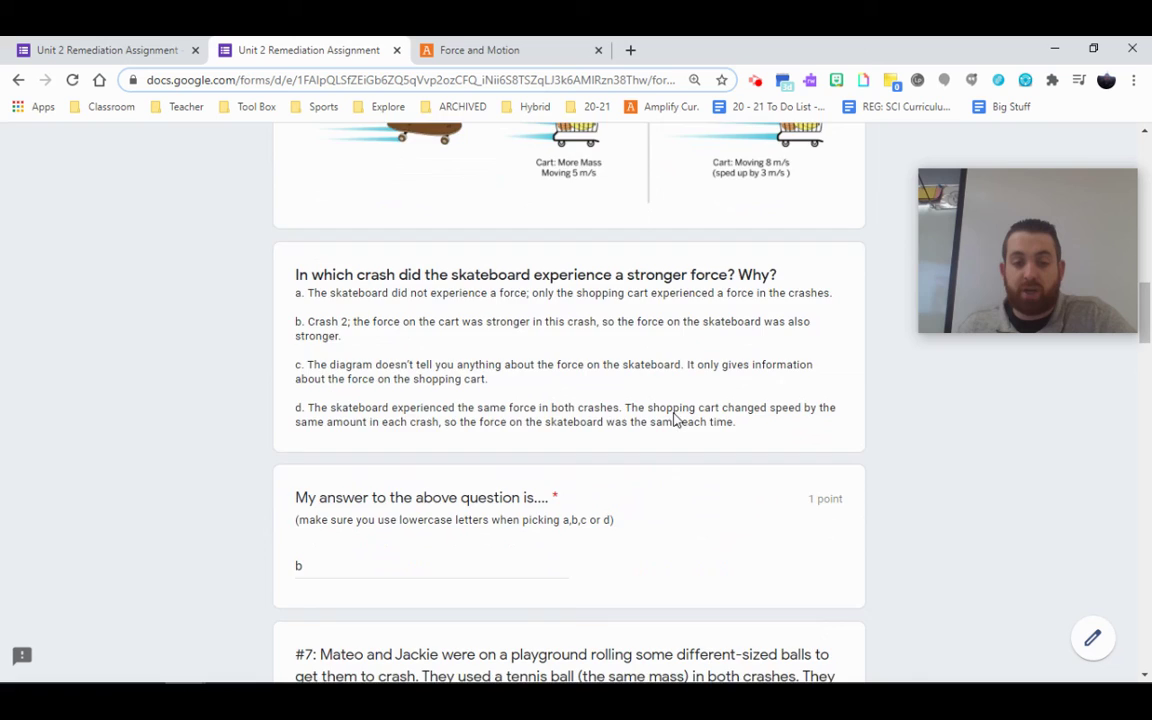
scroll(586, 460, "down", 1)
scroll(486, 481, "down", 3)
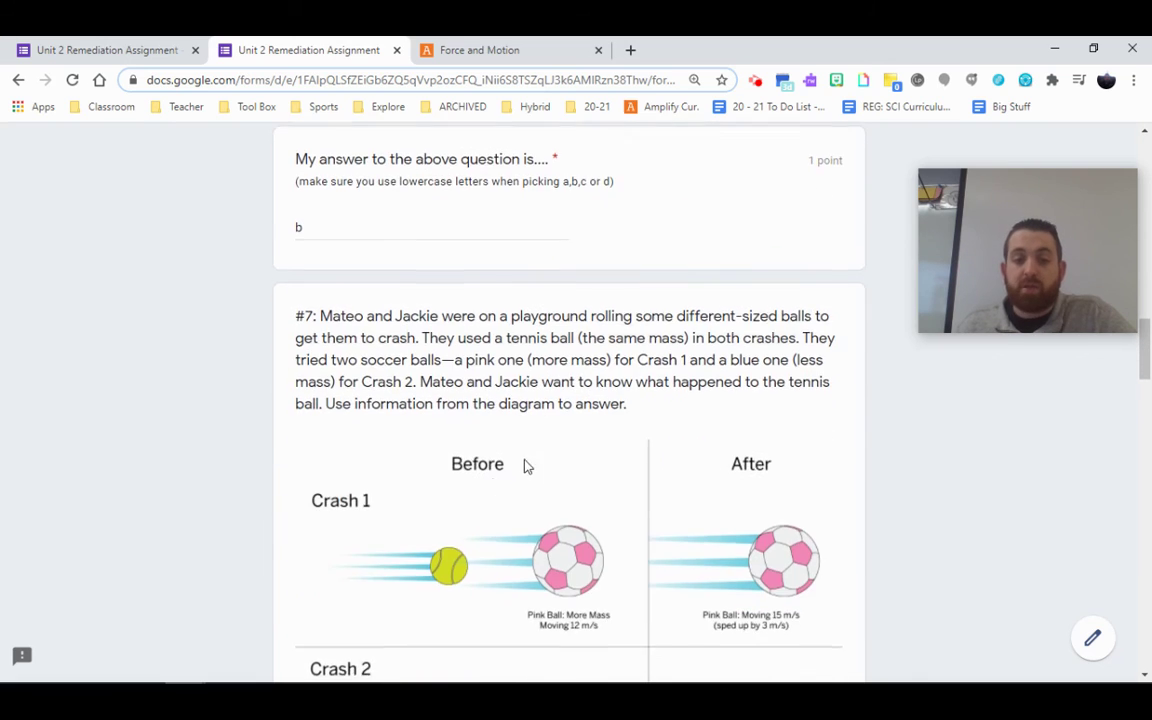
Scroll down to question #14 about the cone and two hockey pucks.
scroll(460, 330, "down", 8)
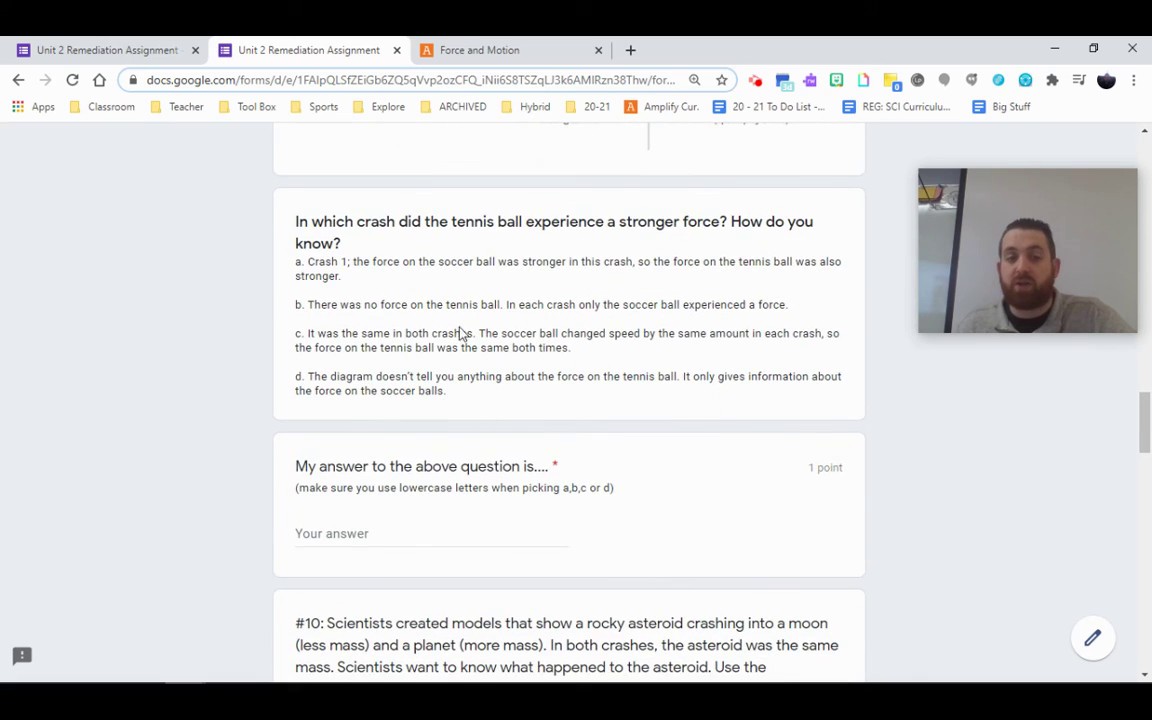
scroll(462, 360, "down", 8)
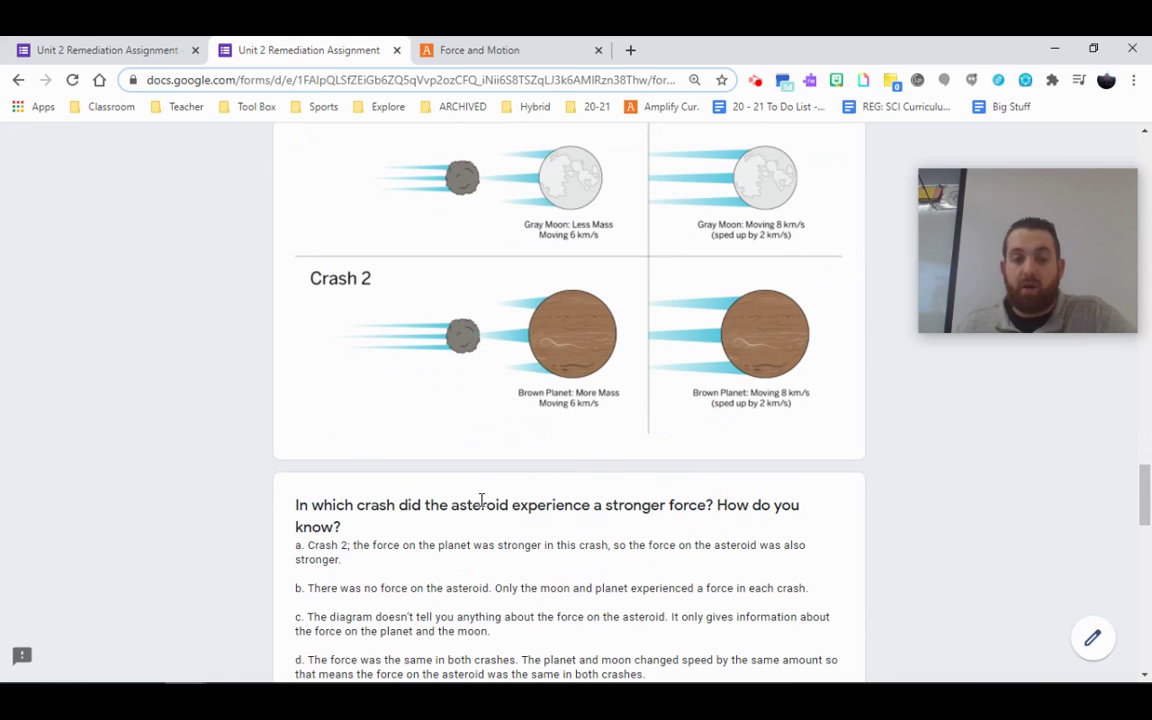
scroll(480, 400, "down", 2)
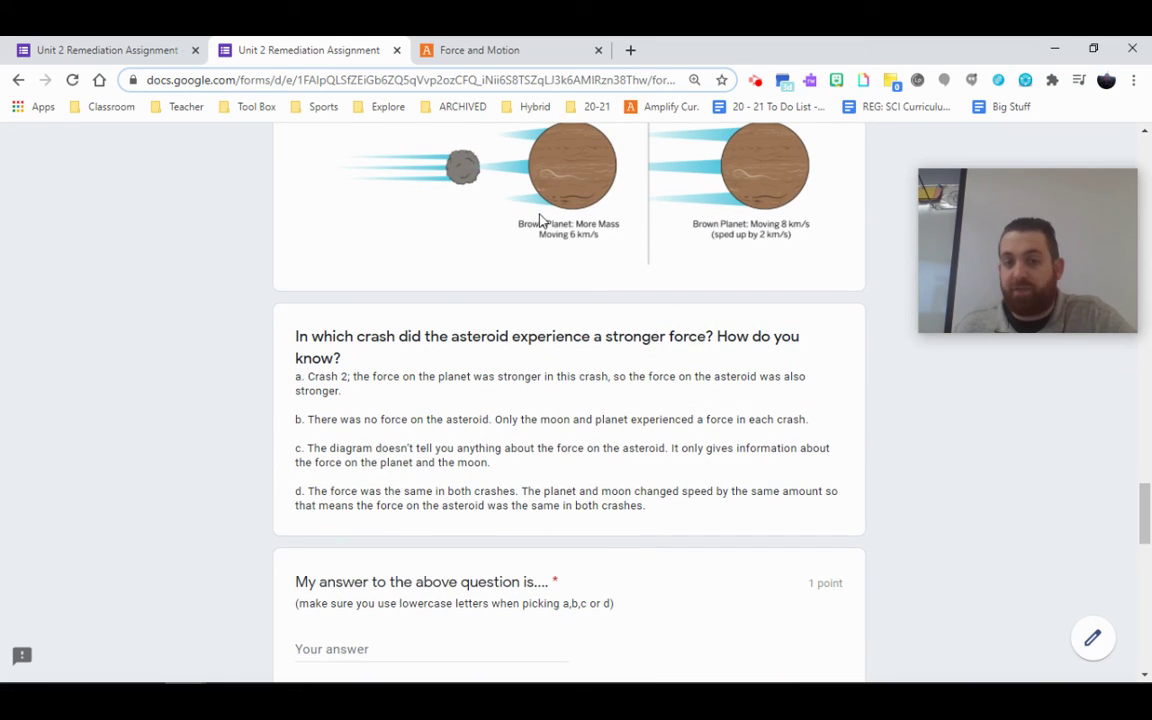
scroll(480, 236, "down", 6)
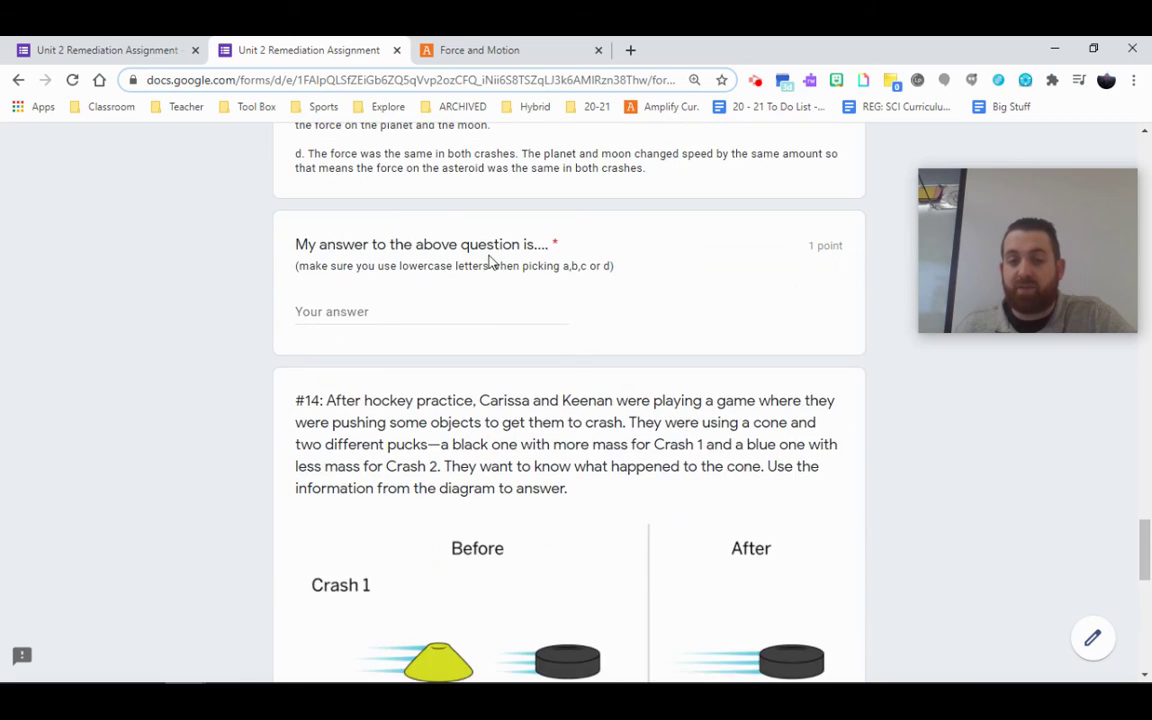